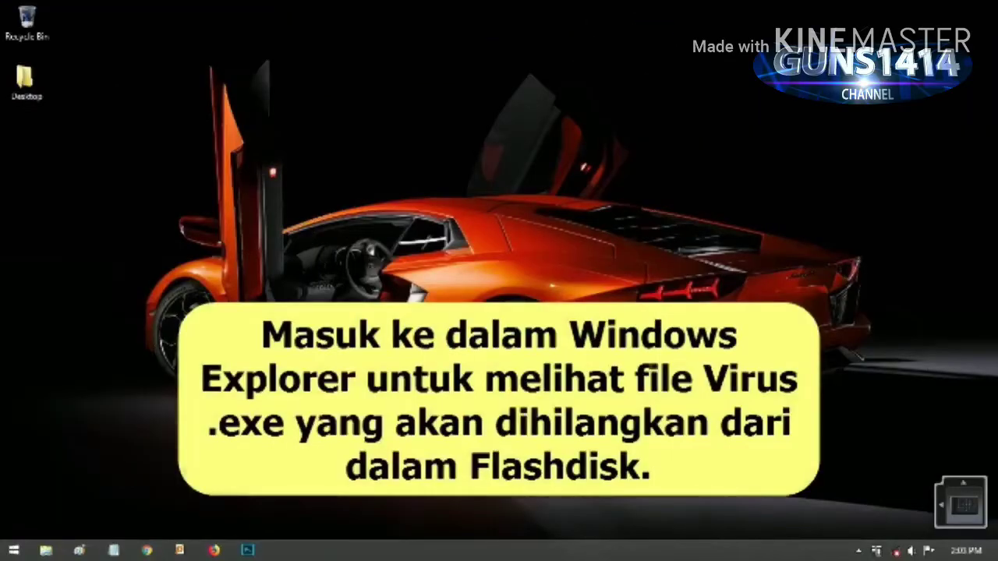
Step: Open Removable Disk (I:) in Windows Explorer and check the contents of its New folder (2) directory
{"action": "left_click", "coordinate": [45, 550]}
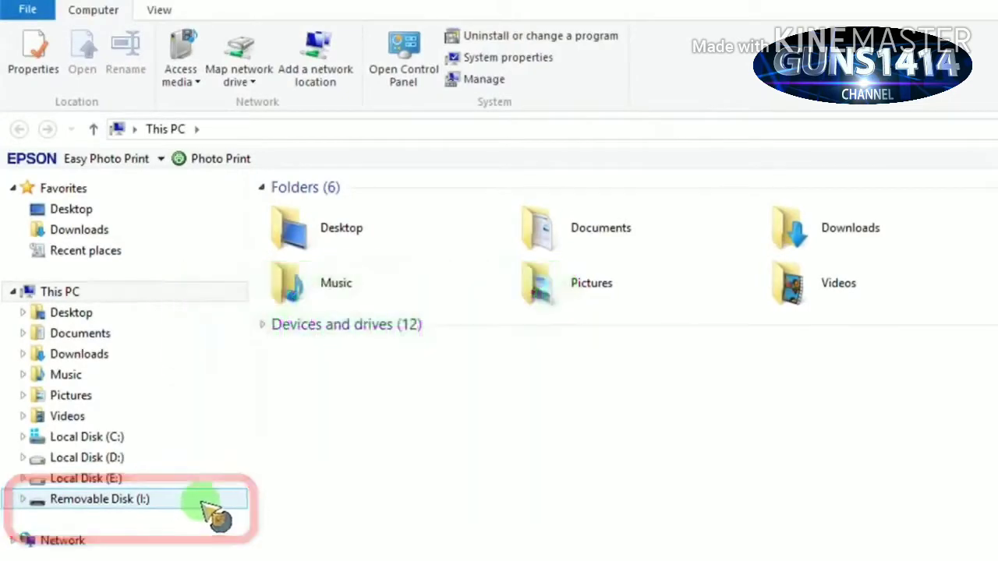
{"action": "left_click", "coordinate": [204, 502]}
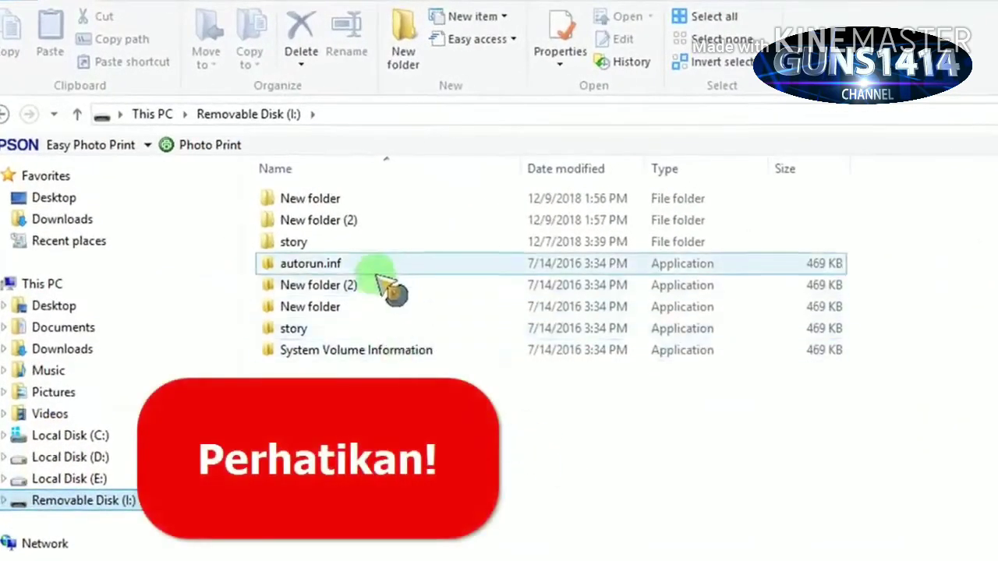
{"action": "double_click", "coordinate": [339, 221]}
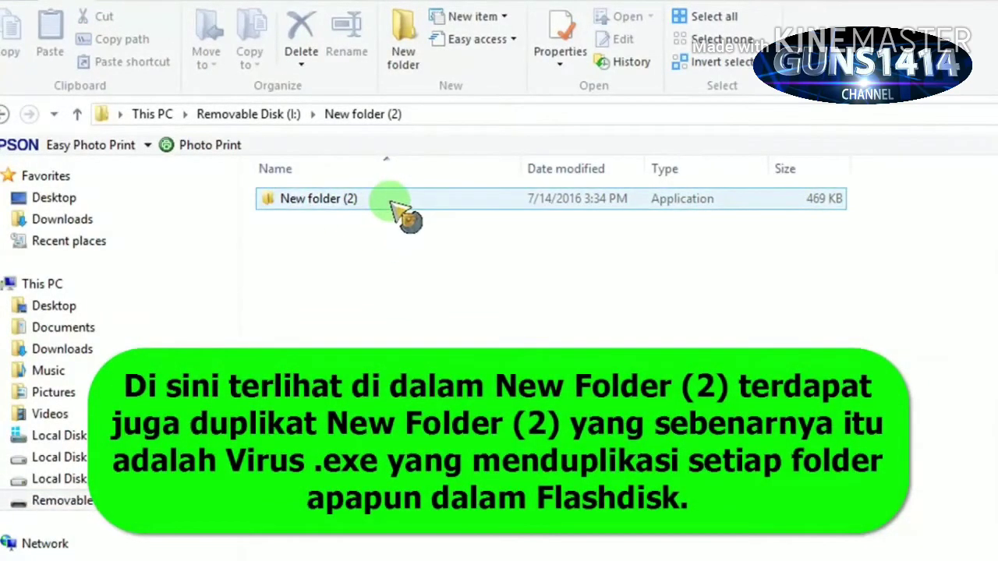
{"action": "left_click", "coordinate": [5, 114]}
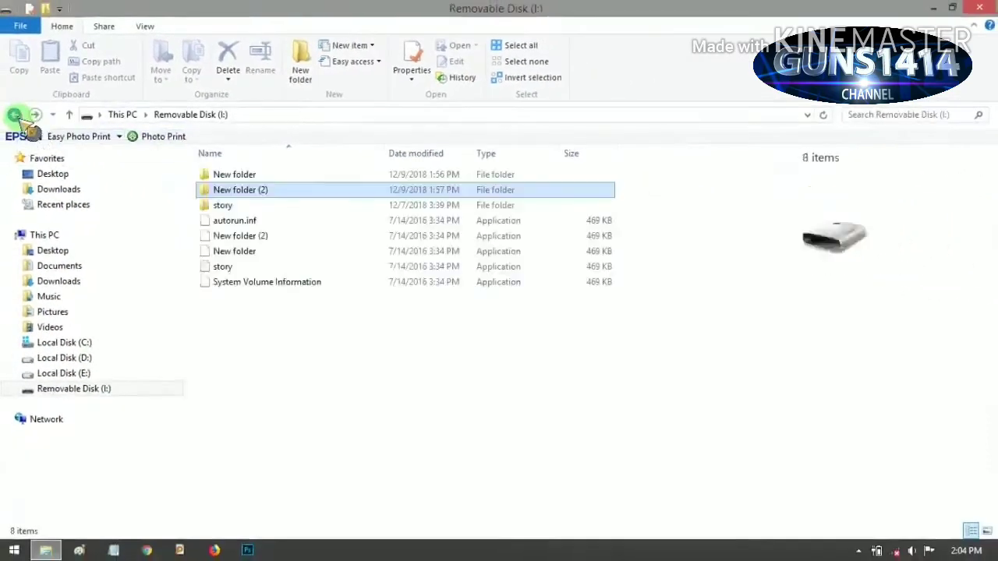
{"action": "left_click", "coordinate": [405, 300]}
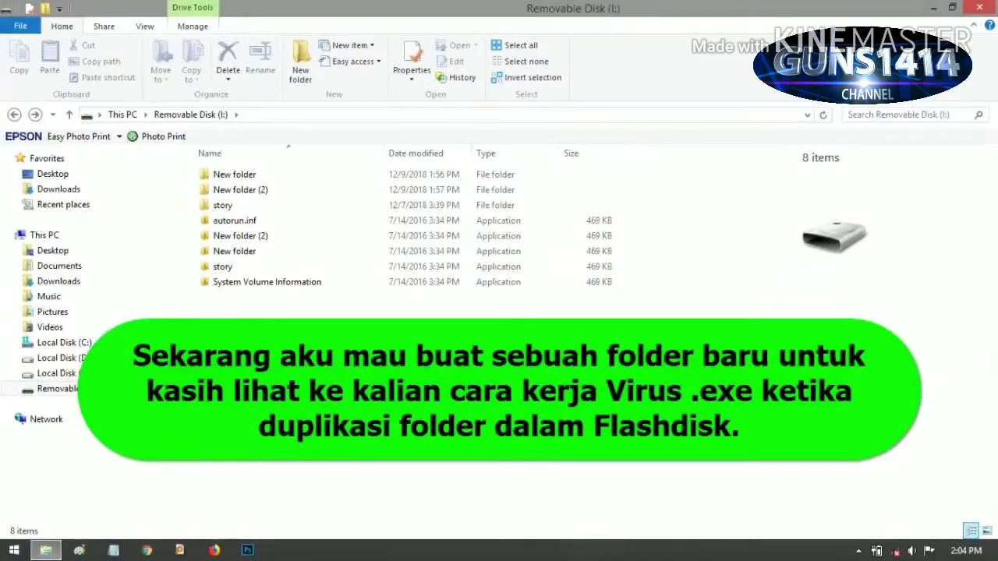
Step: Create a new folder with the default name in the root of Removable Disk (I:)
{"action": "right_click", "coordinate": [298, 344]}
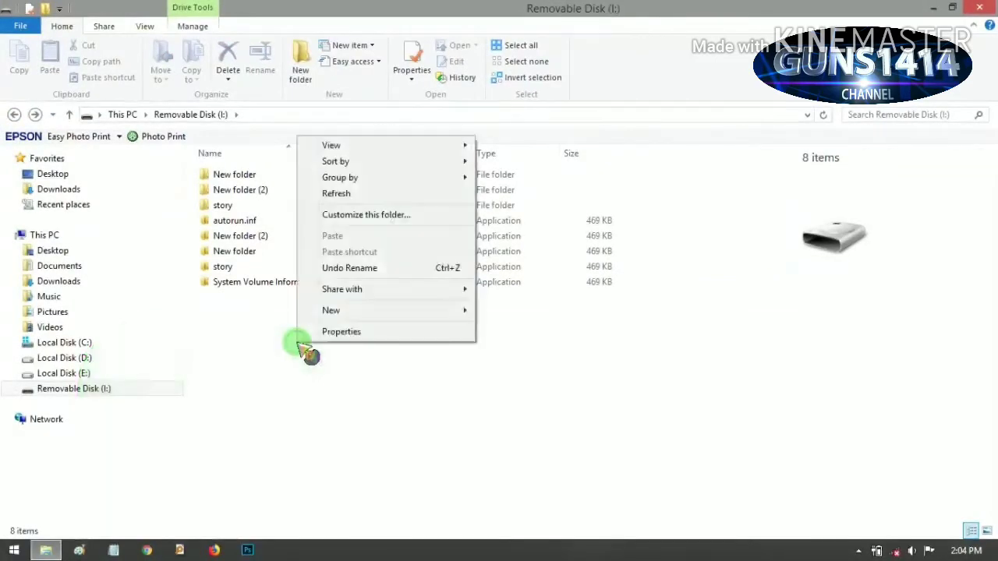
{"action": "mouse_move", "coordinate": [347, 313]}
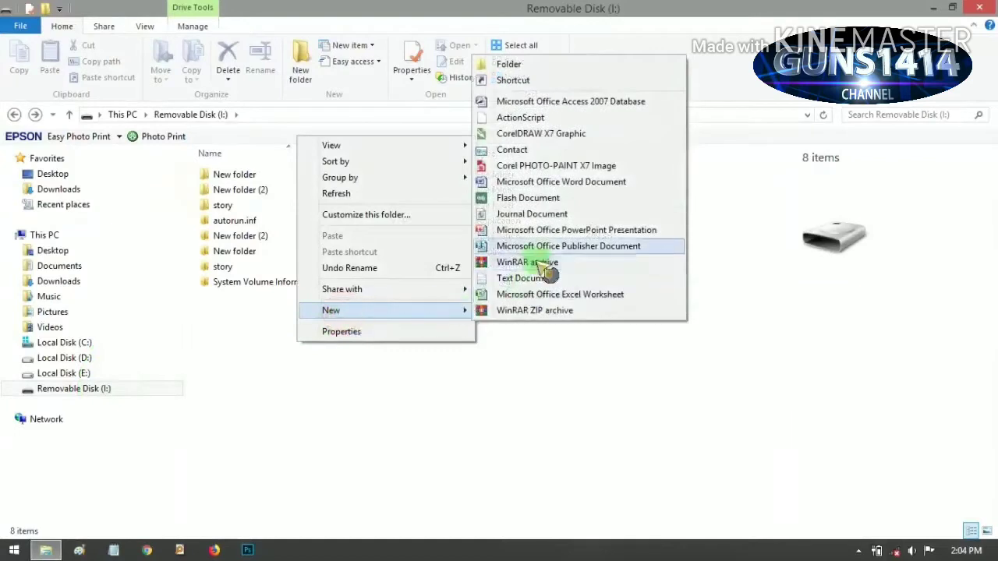
{"action": "left_click", "coordinate": [522, 67]}
{"action": "left_click", "coordinate": [356, 359]}
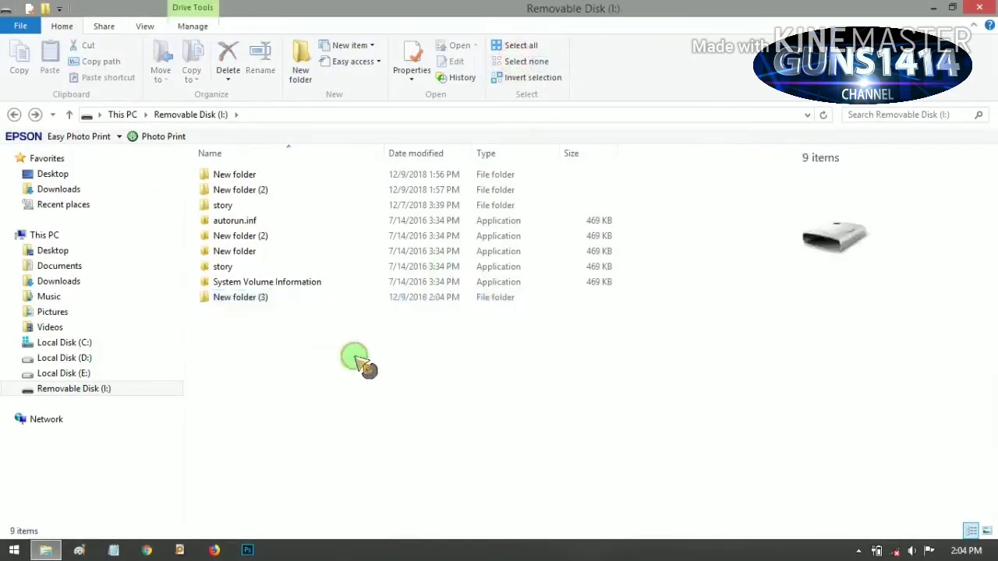
Step: Check the contents of the newly created folder for a duplicate and return to the drive's root
{"action": "left_click", "coordinate": [265, 300]}
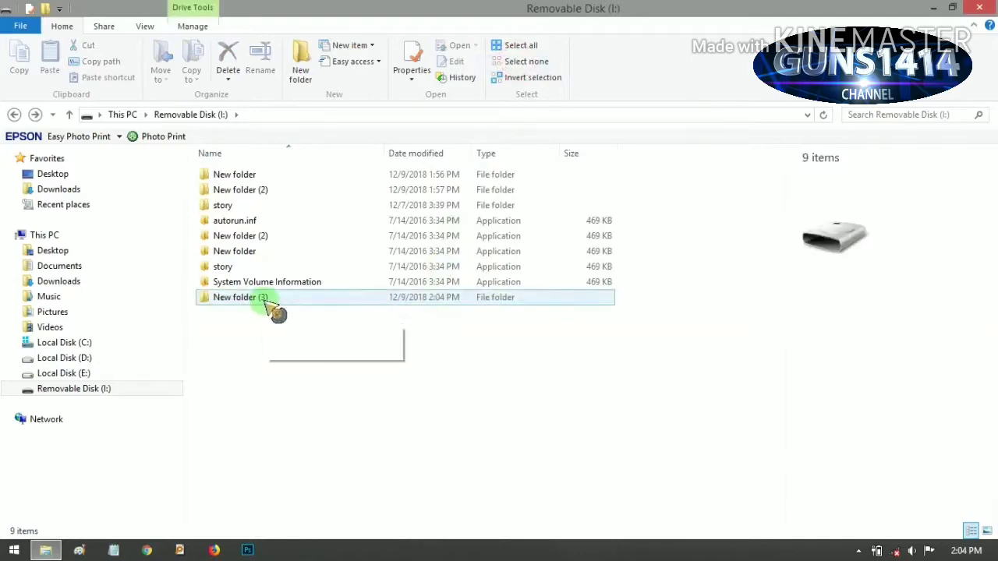
{"action": "double_click", "coordinate": [265, 299]}
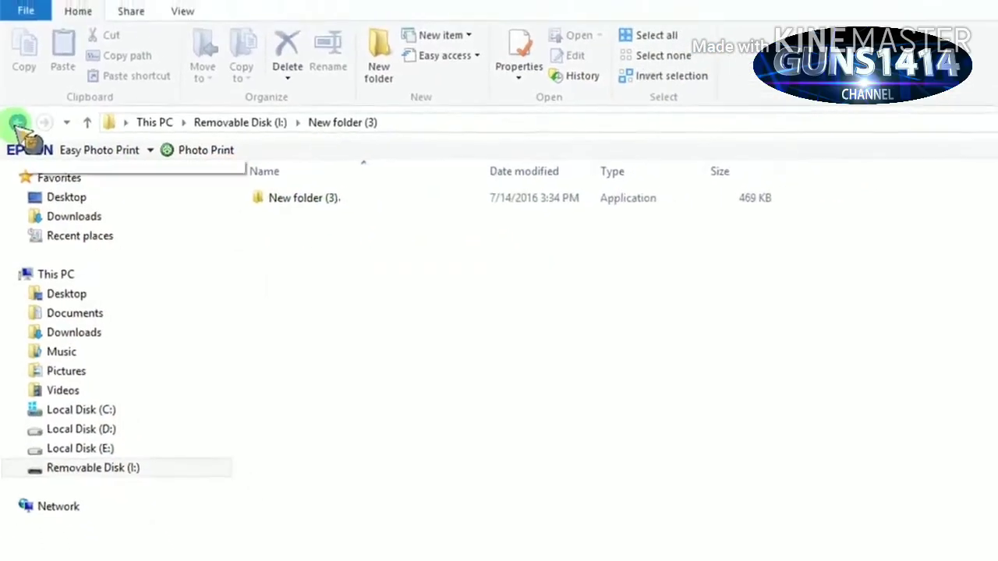
{"action": "left_click", "coordinate": [17, 122]}
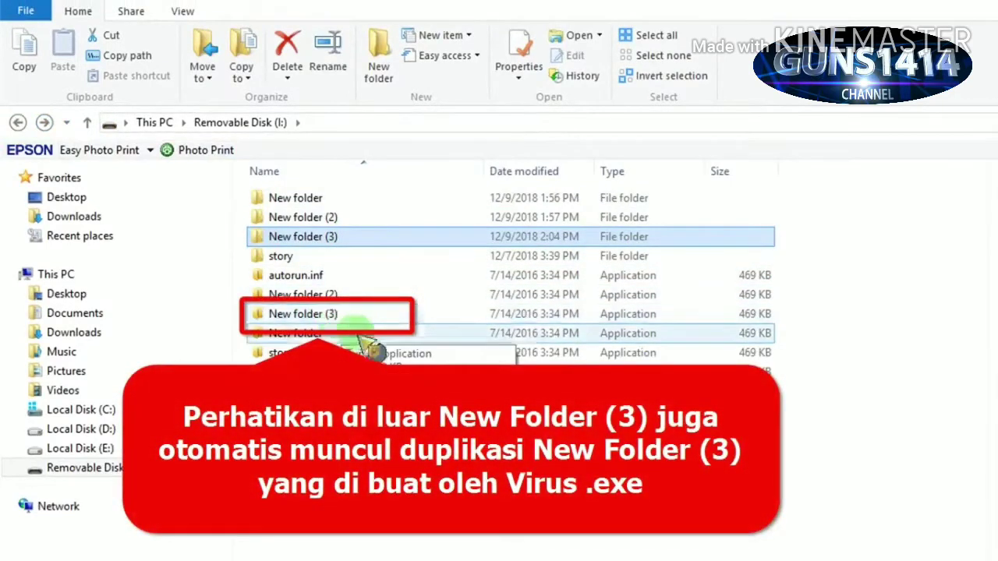
{"action": "left_click", "coordinate": [376, 405]}
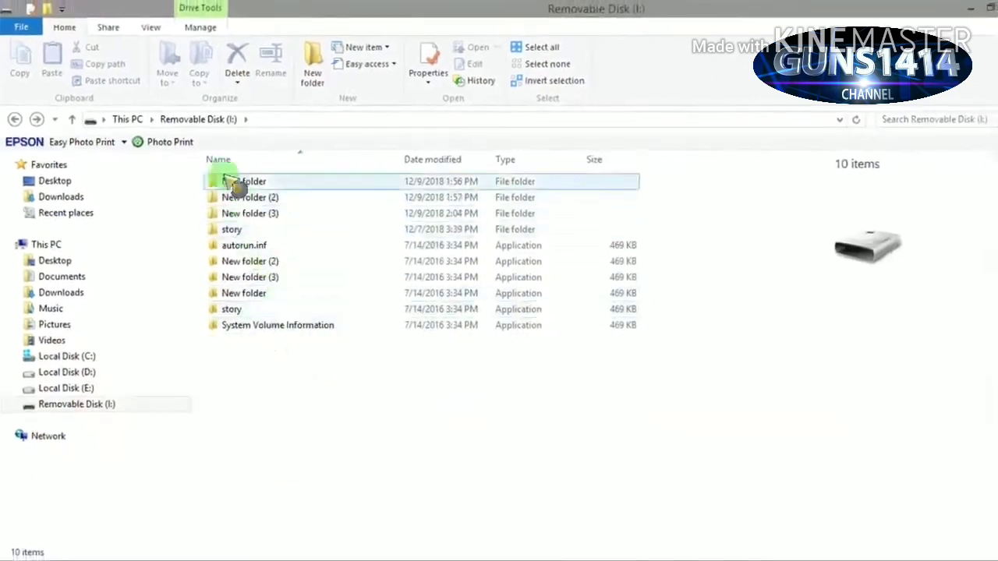
Step: Configure the folder options to show hidden files, folders and drives, and to stop hiding empty drives and extensions for known file types
{"action": "left_click", "coordinate": [152, 29]}
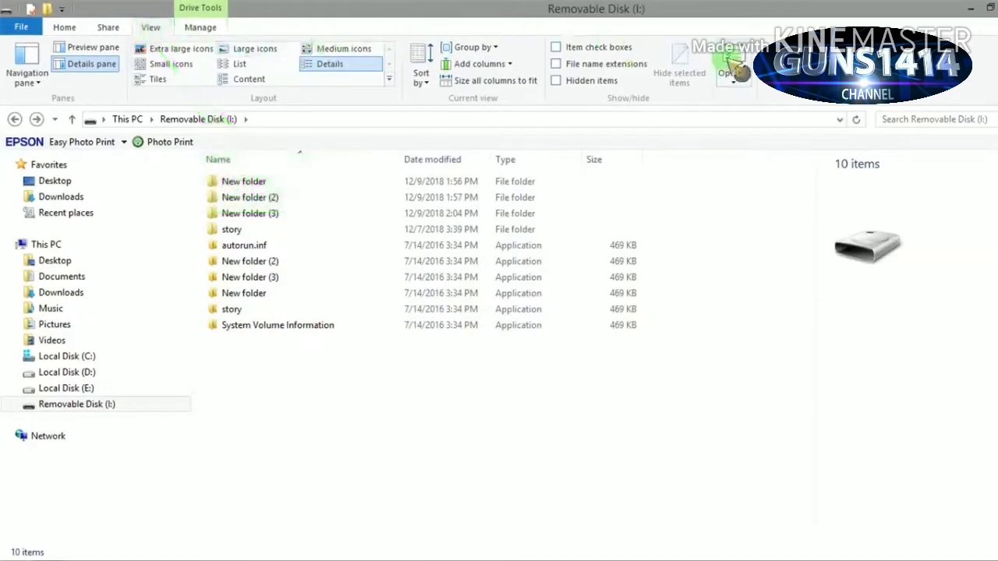
{"action": "left_click", "coordinate": [733, 83]}
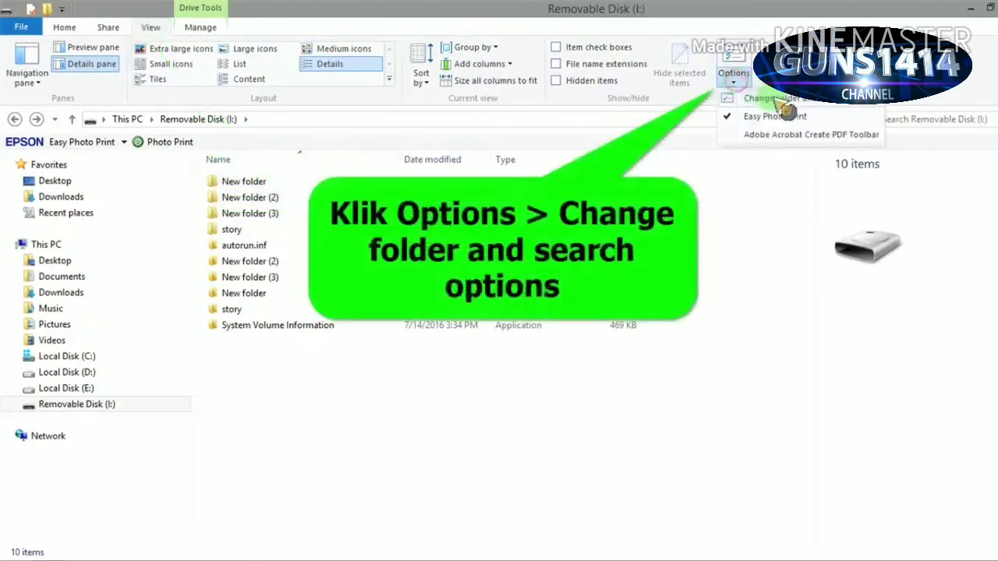
{"action": "left_click", "coordinate": [742, 98]}
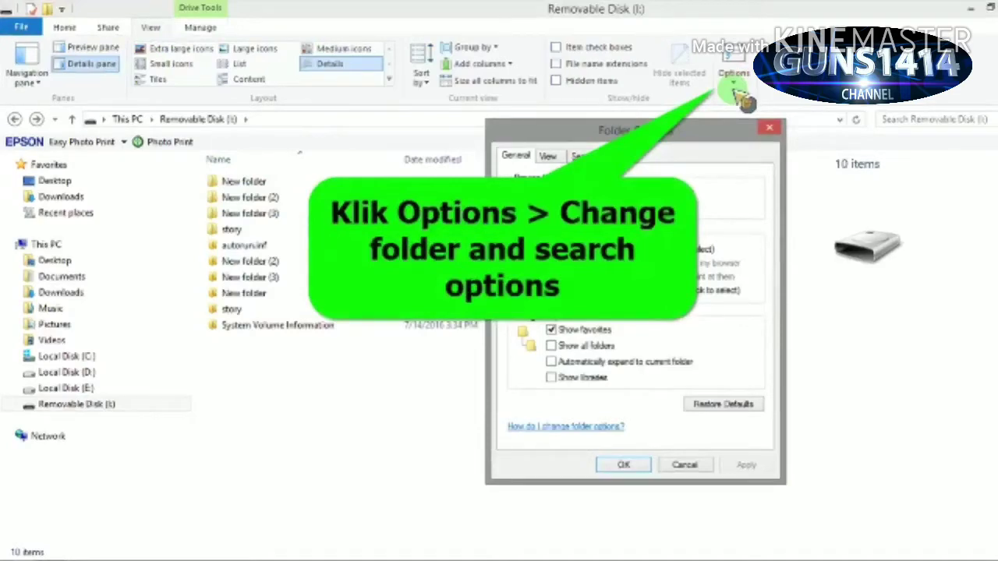
{"action": "left_click", "coordinate": [549, 158]}
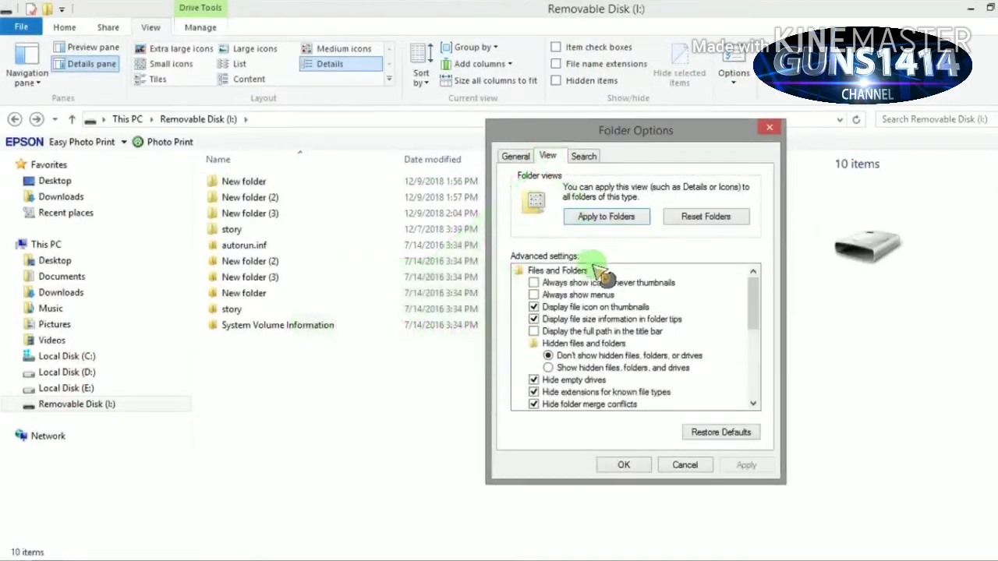
{"action": "left_click", "coordinate": [549, 368]}
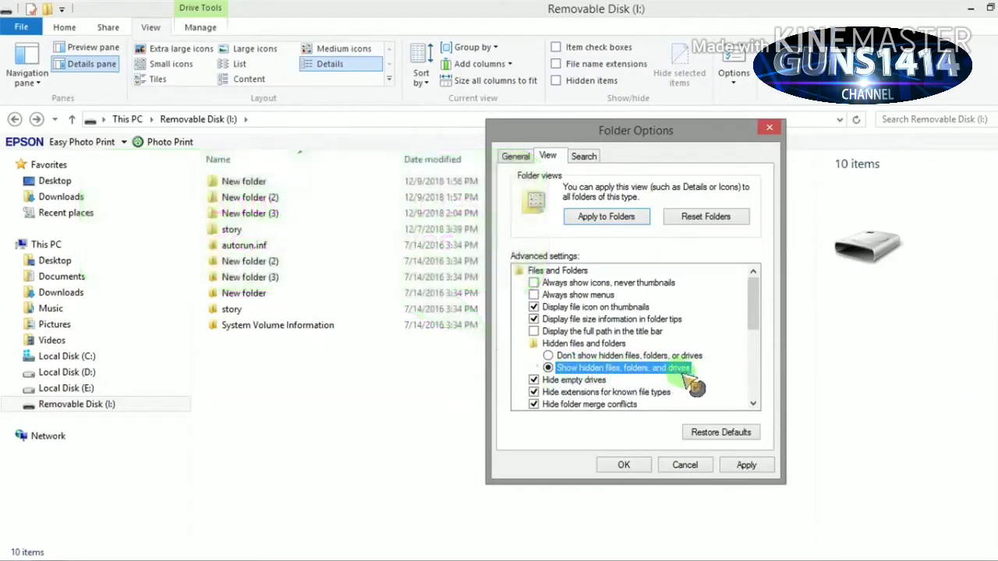
{"action": "left_click", "coordinate": [534, 380]}
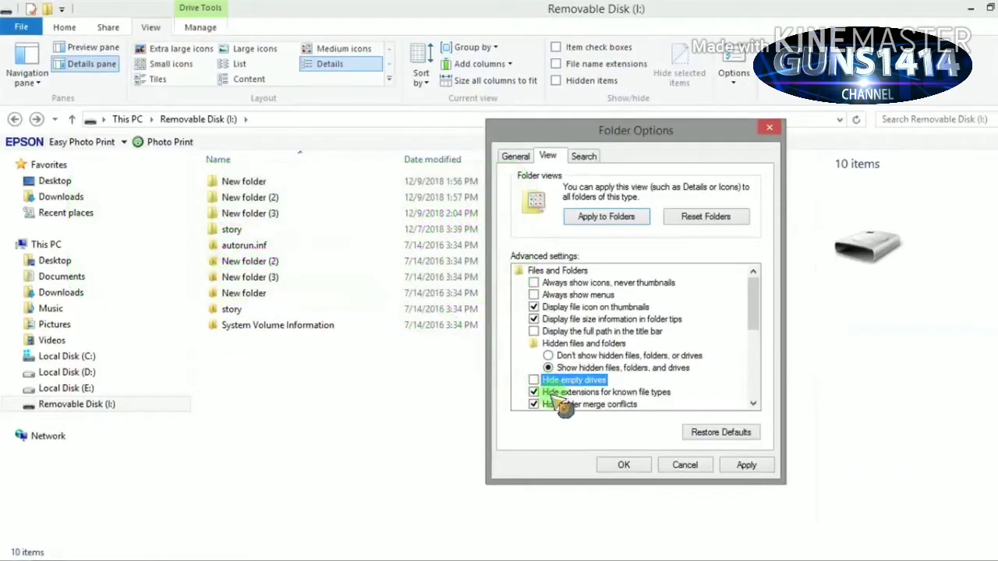
{"action": "left_click", "coordinate": [538, 394]}
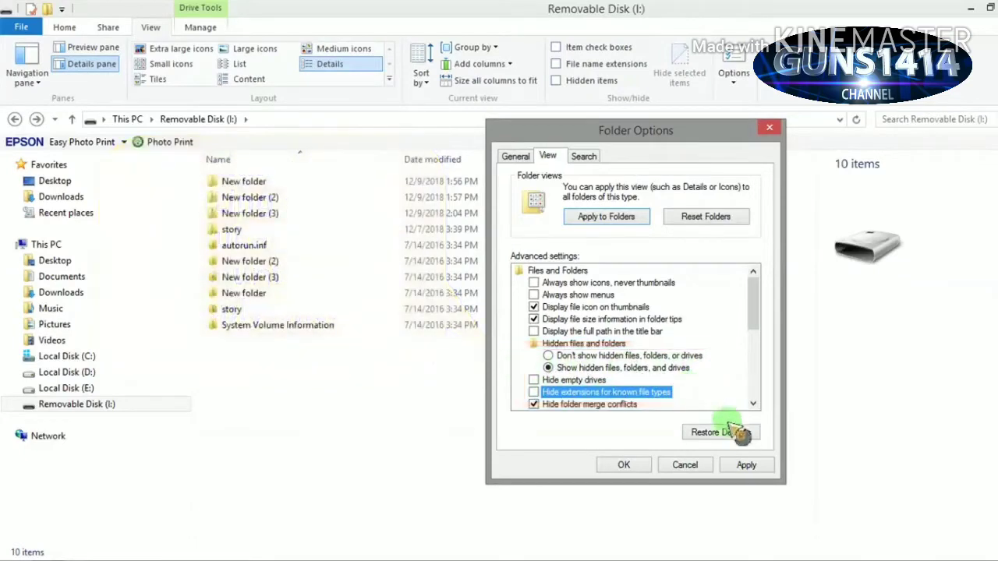
{"action": "left_click", "coordinate": [755, 466]}
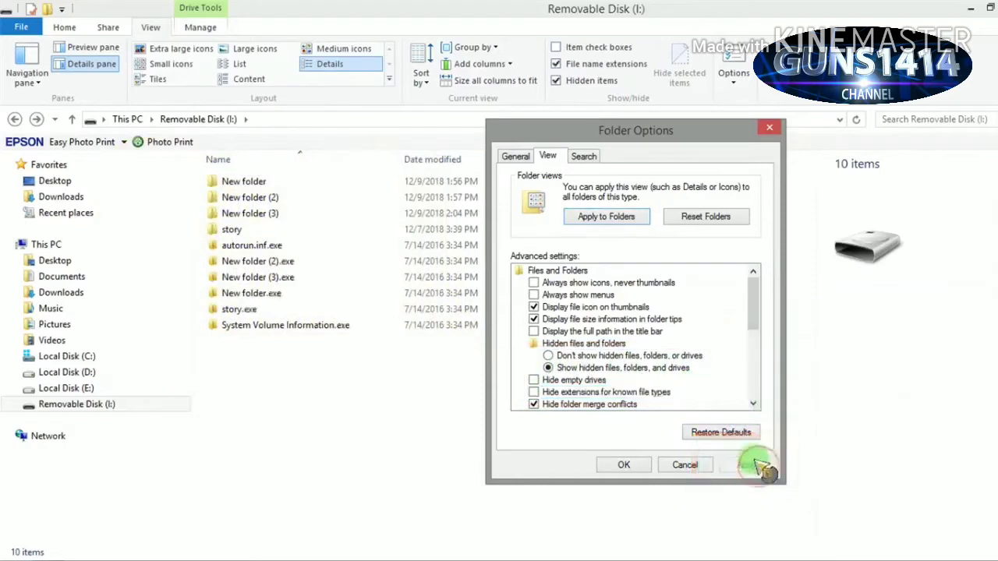
{"action": "left_click", "coordinate": [621, 466]}
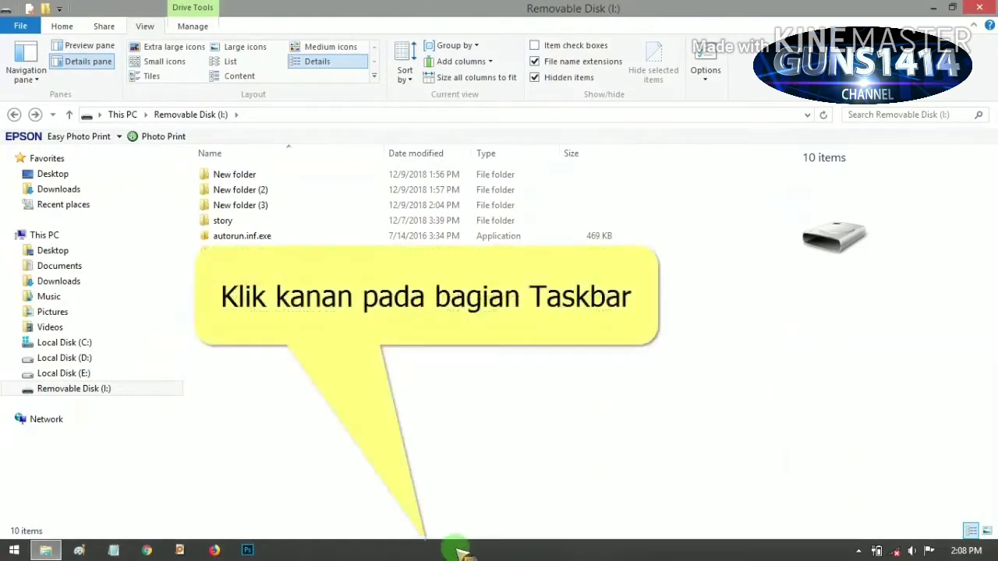
Step: In Task Manager, open the file location of the msn.exe process and end its task
{"action": "right_click", "coordinate": [460, 550]}
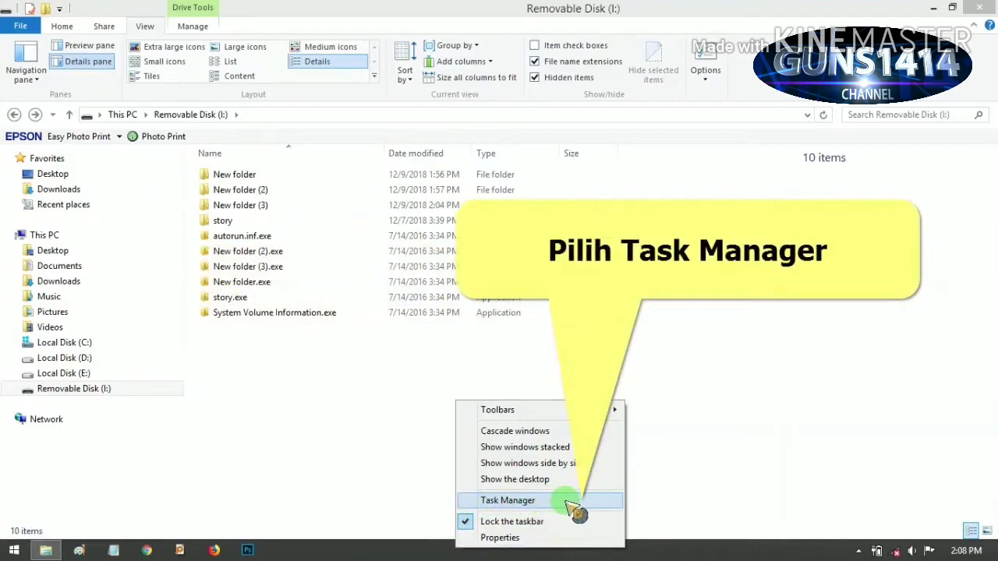
{"action": "left_click", "coordinate": [572, 503]}
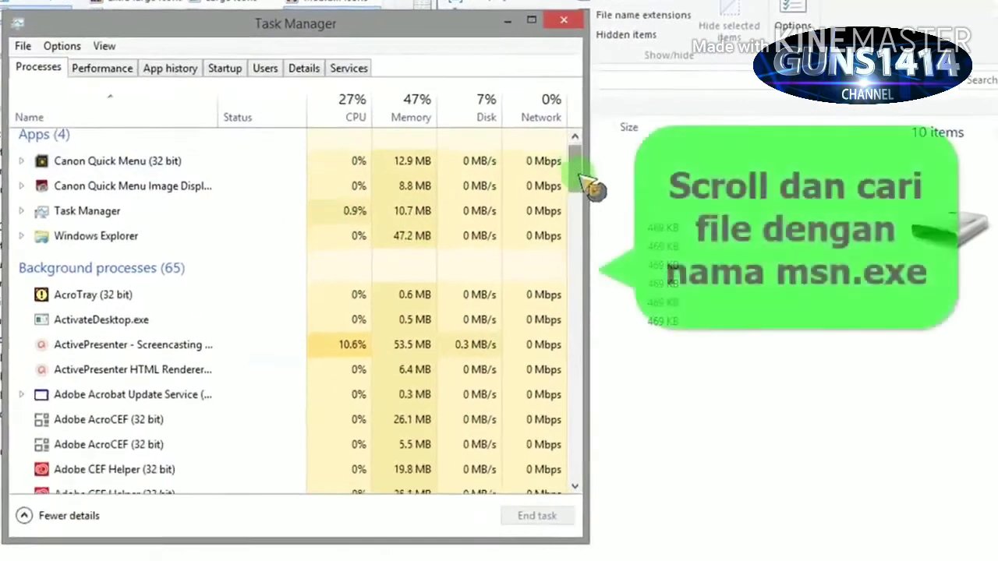
{"action": "left_click_drag", "start_coordinate": [537, 195], "coordinate": [568, 324]}
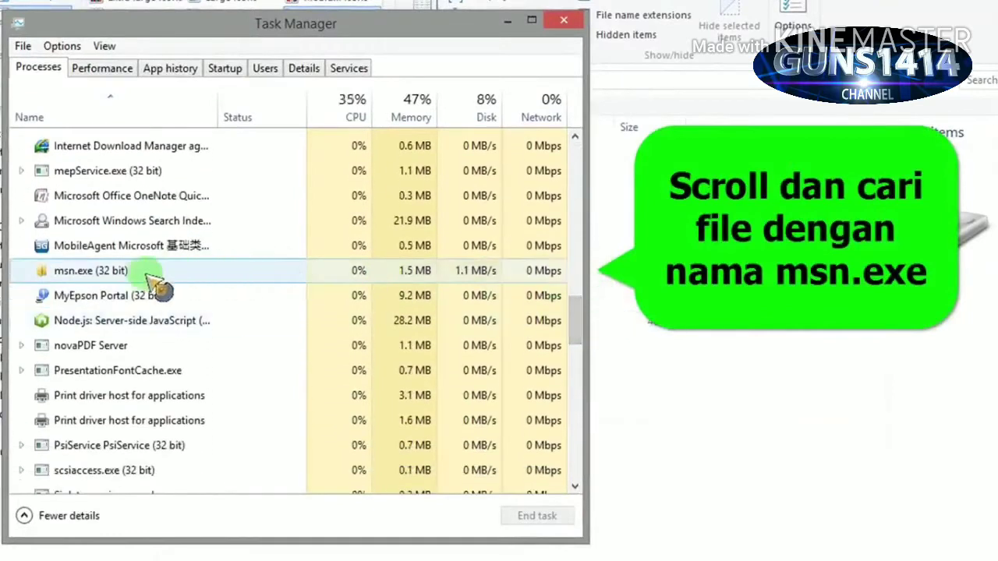
{"action": "left_click", "coordinate": [179, 273]}
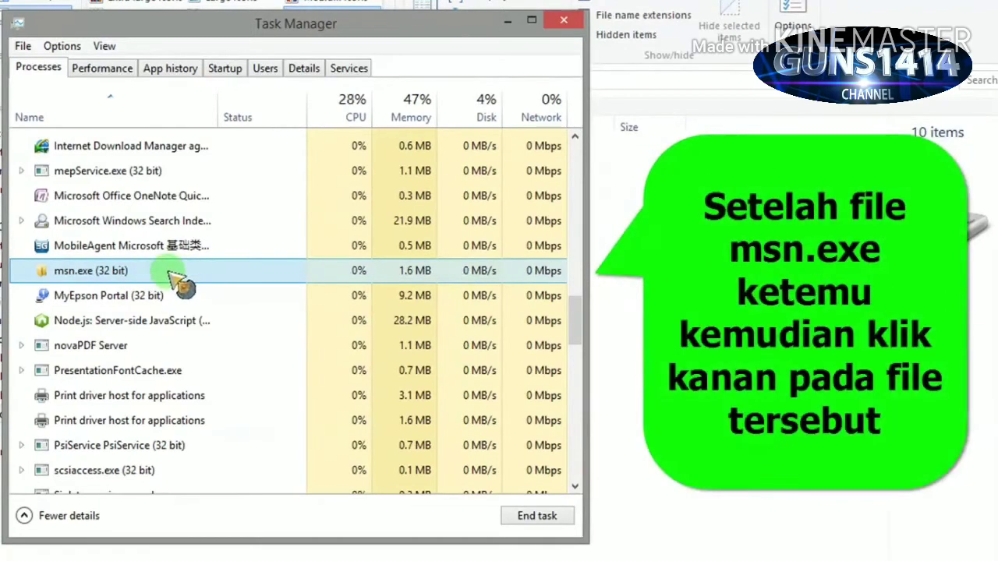
{"action": "right_click", "coordinate": [223, 273]}
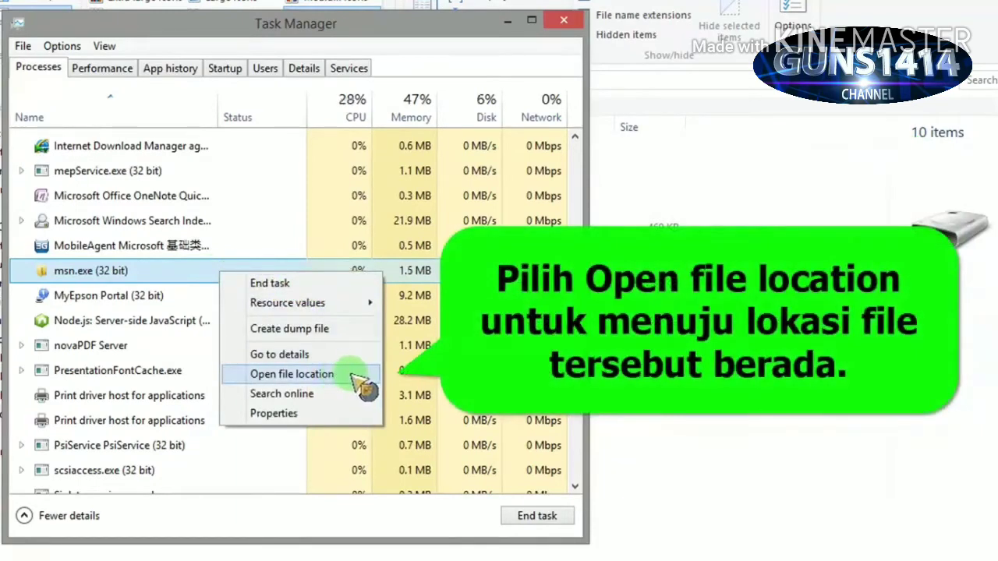
{"action": "left_click", "coordinate": [360, 380]}
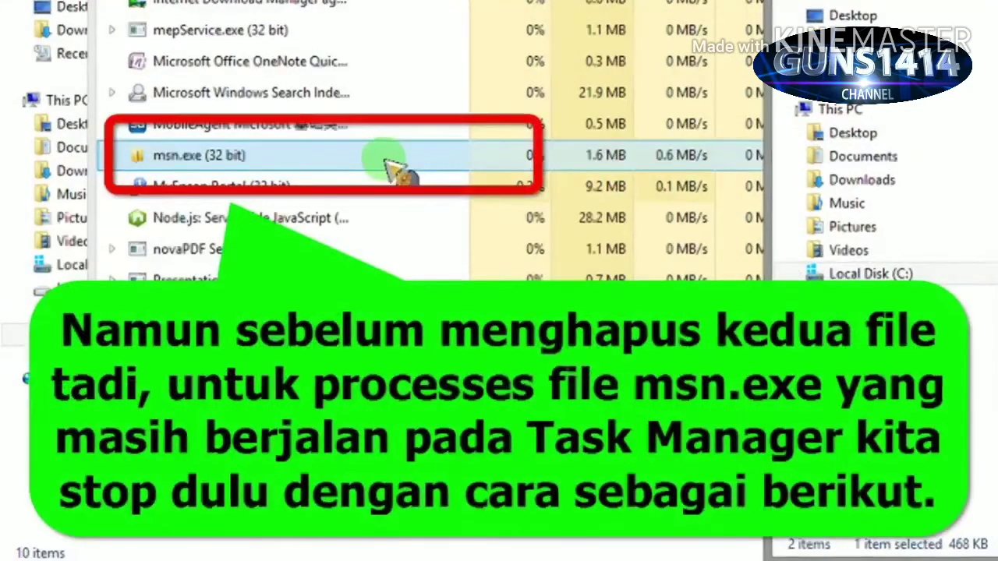
{"action": "right_click", "coordinate": [386, 162]}
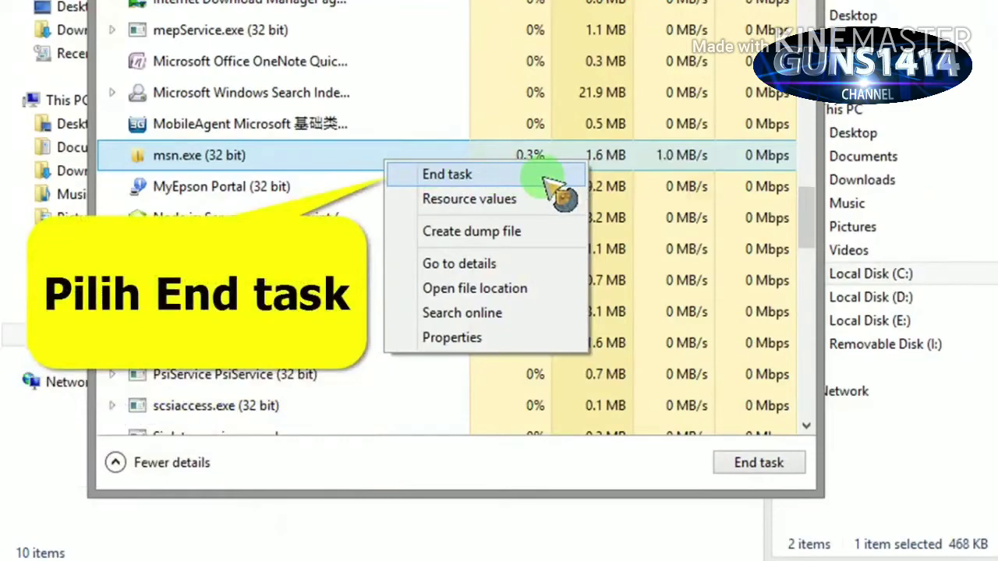
{"action": "left_click", "coordinate": [545, 176]}
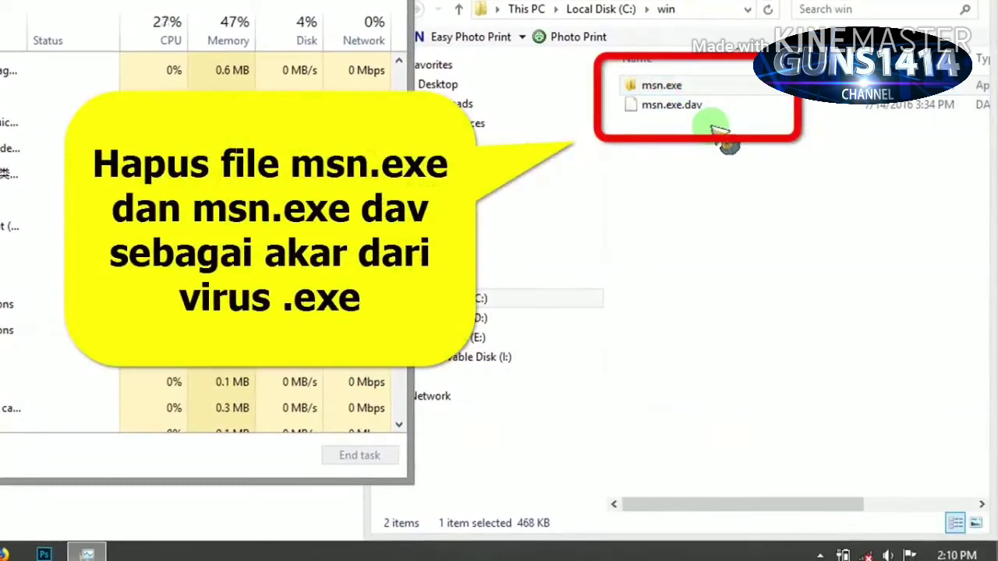
Step: Delete msn.exe and msn.exe.dav from the win folder on Local Disk (C:), and close that folder window and Task Manager
{"action": "left_click_drag", "start_coordinate": [721, 134], "coordinate": [647, 84]}
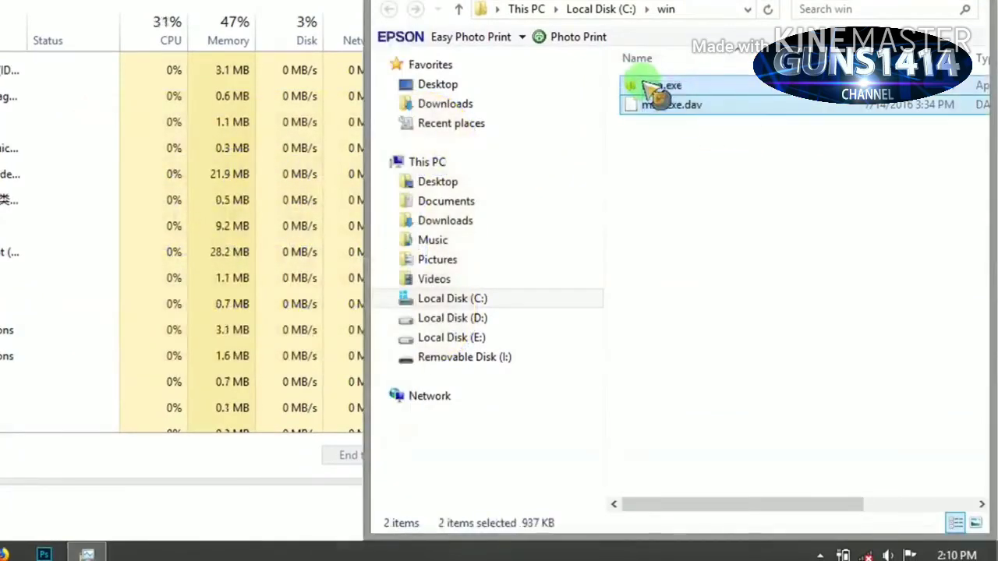
{"action": "right_click", "coordinate": [729, 108]}
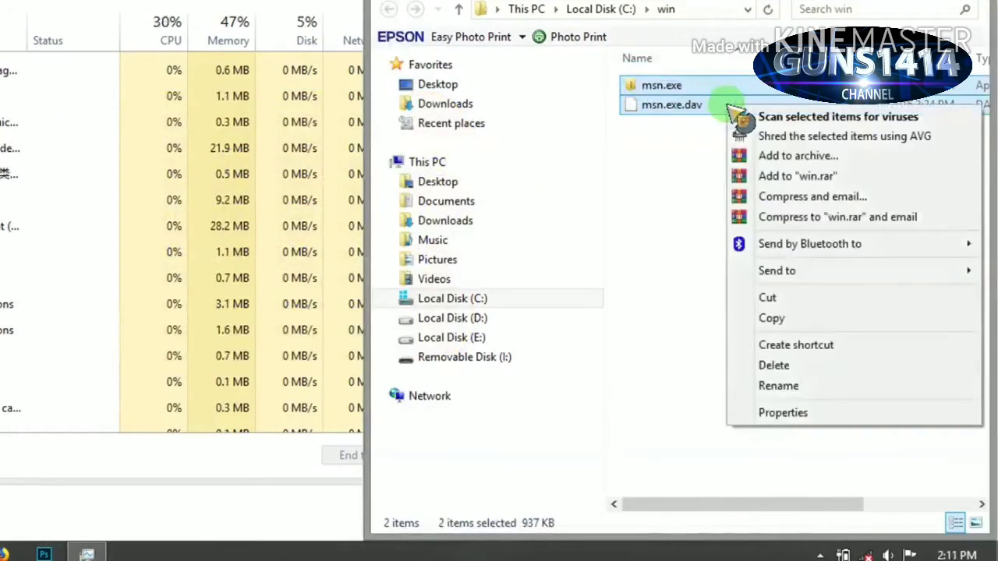
{"action": "left_click", "coordinate": [815, 366]}
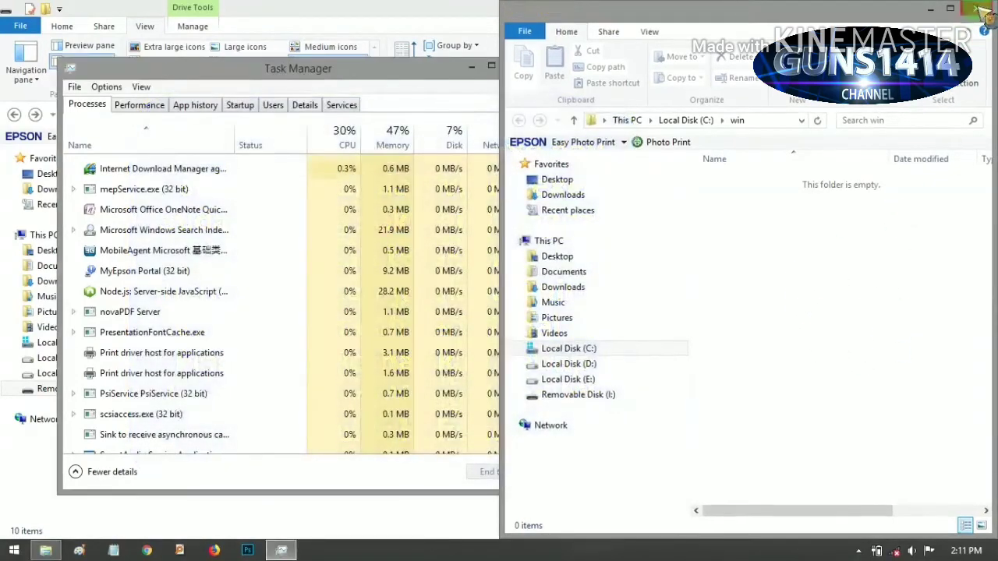
{"action": "left_click", "coordinate": [982, 9]}
{"action": "left_click", "coordinate": [532, 69]}
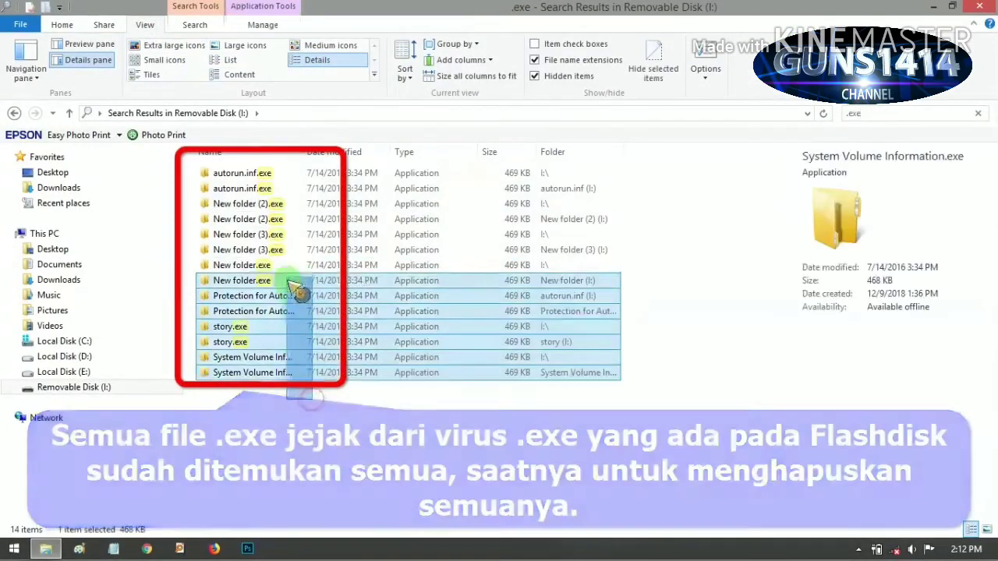
Step: Select all the .exe files found by the search on Removable Disk (I:) and permanently delete them
{"action": "left_click_drag", "start_coordinate": [289, 291], "coordinate": [242, 180]}
{"action": "right_click", "coordinate": [238, 179]}
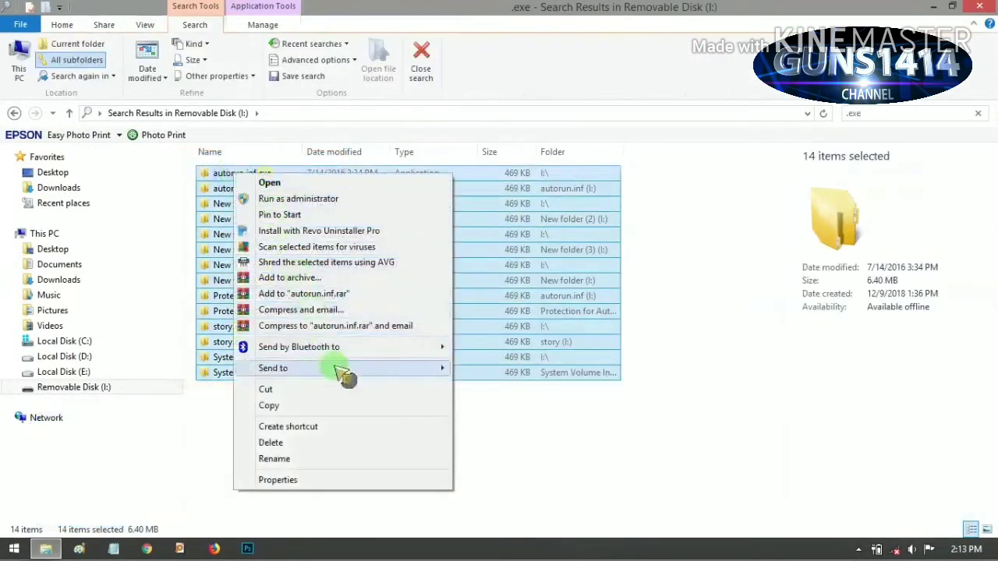
{"action": "left_click", "coordinate": [392, 443]}
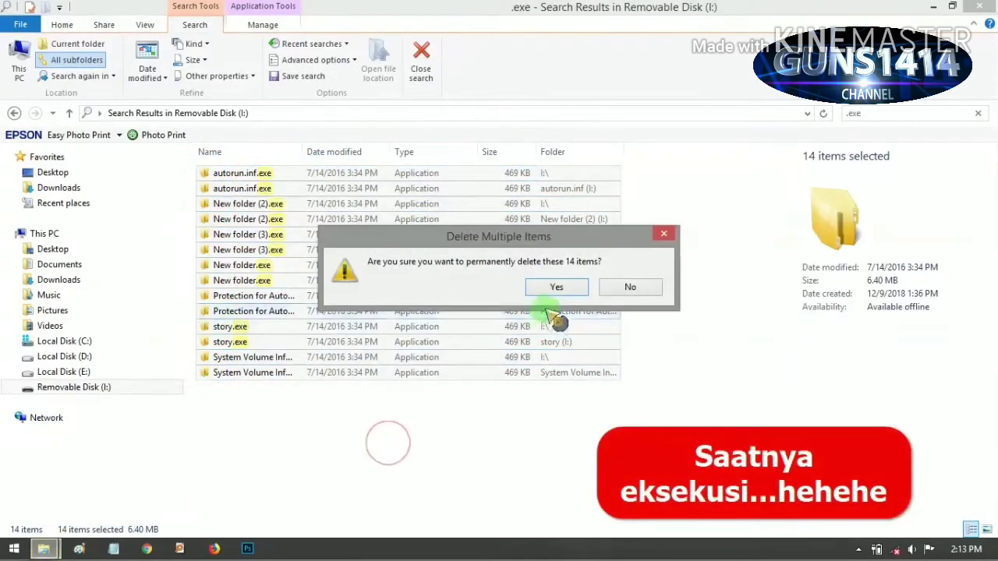
{"action": "left_click", "coordinate": [558, 287]}
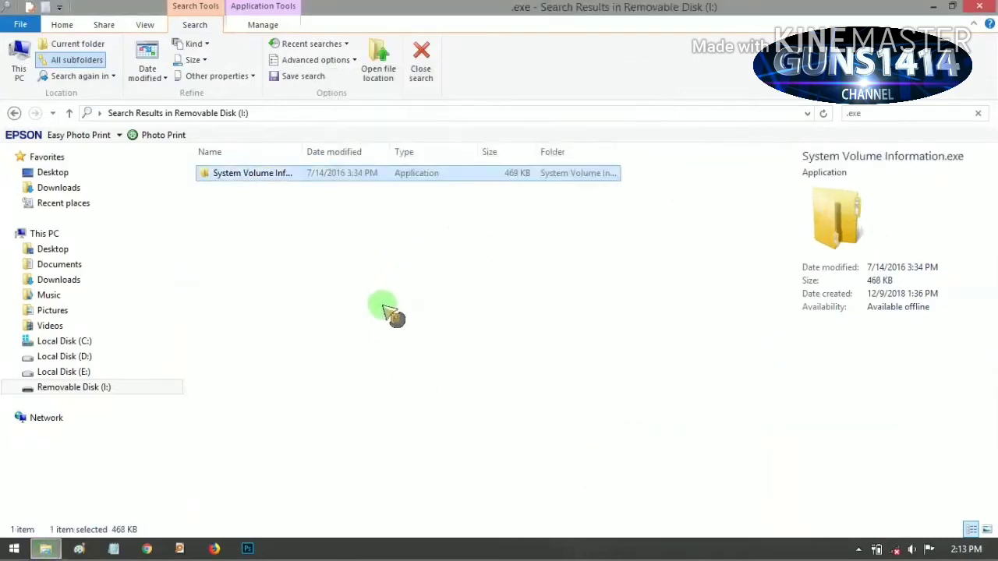
Step: Go to the root of Removable Disk (I:) and check inside New folder (3) and New folder (2) for duplicate .exe files
{"action": "left_click", "coordinate": [87, 396]}
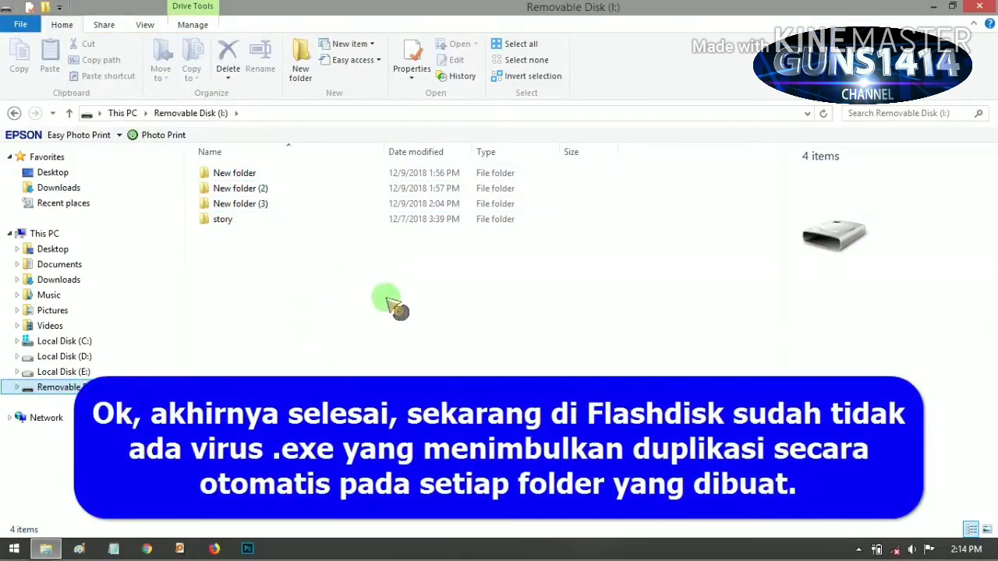
{"action": "left_click", "coordinate": [267, 205]}
{"action": "double_click", "coordinate": [268, 205]}
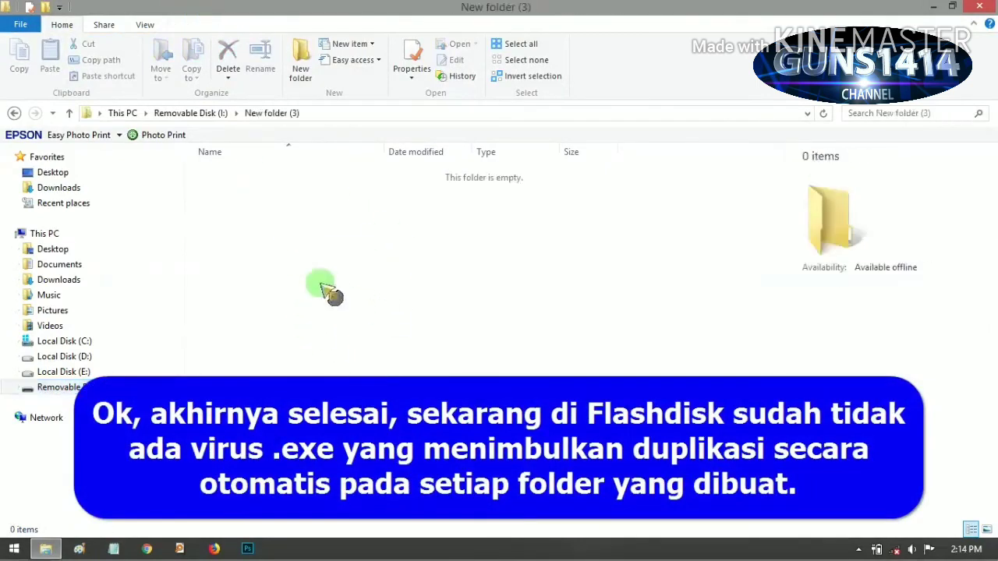
{"action": "left_click", "coordinate": [14, 113]}
{"action": "double_click", "coordinate": [256, 192]}
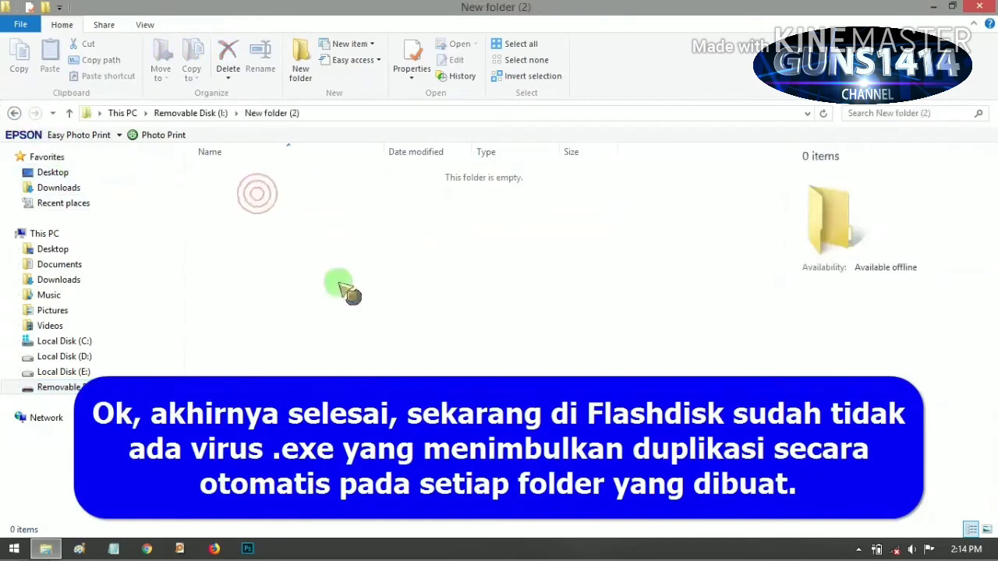
{"action": "key", "text": "alt+Left"}
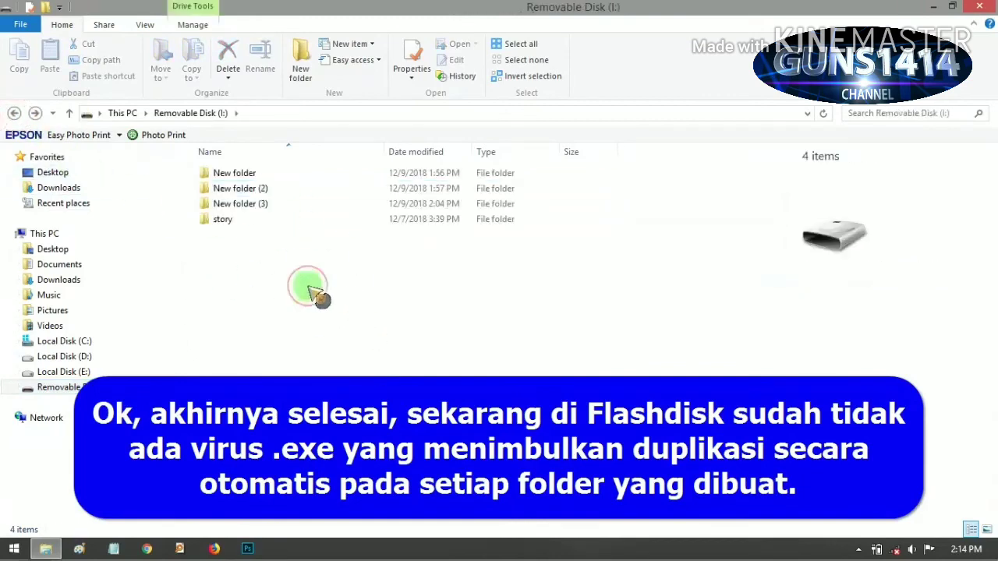
Step: Create a folder with the default name in the root of Removable Disk (I:) and check inside it for a duplicate, returning to the root
{"action": "right_click", "coordinate": [333, 283]}
{"action": "mouse_move", "coordinate": [381, 437]}
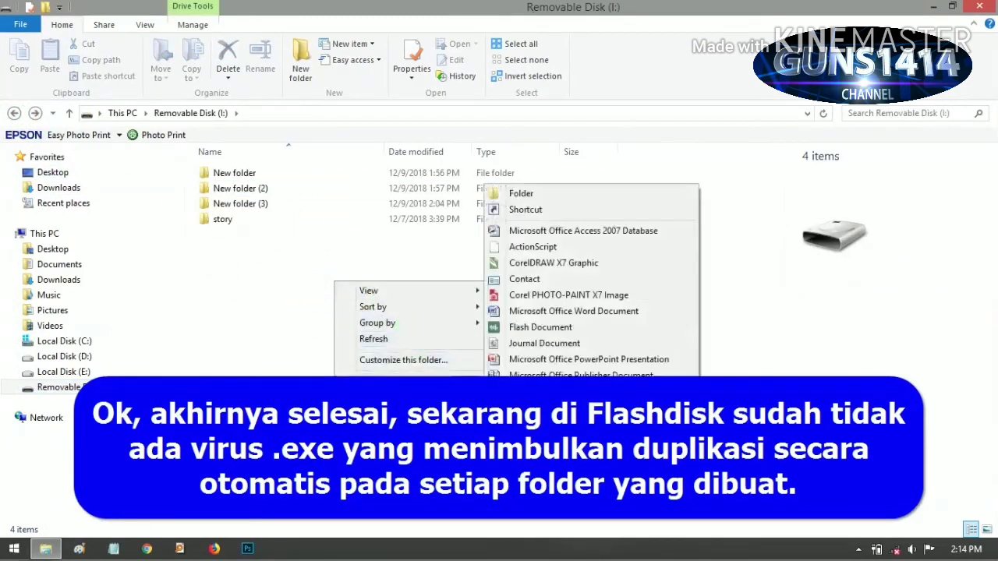
{"action": "left_click", "coordinate": [516, 194]}
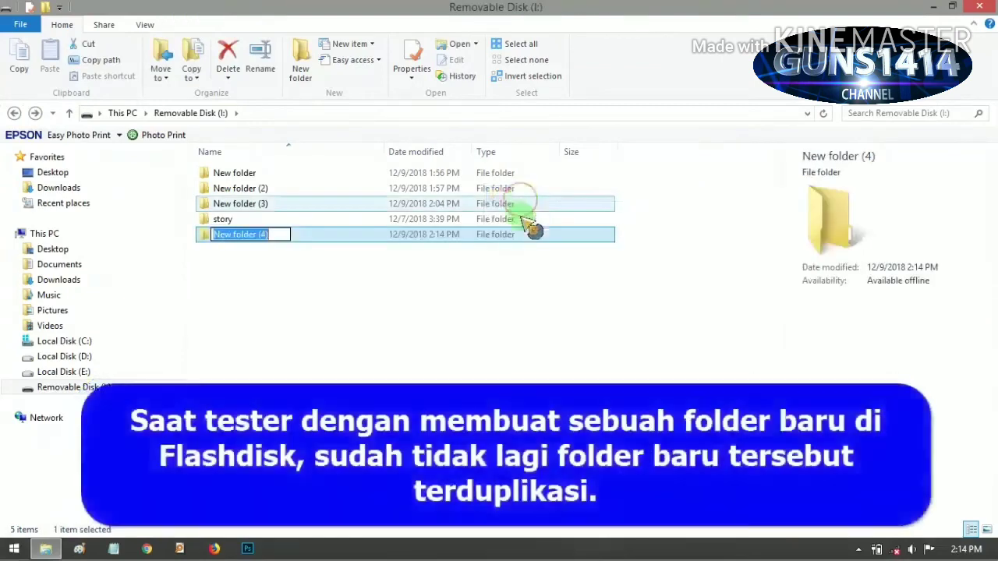
{"action": "left_click", "coordinate": [372, 348]}
{"action": "double_click", "coordinate": [256, 235]}
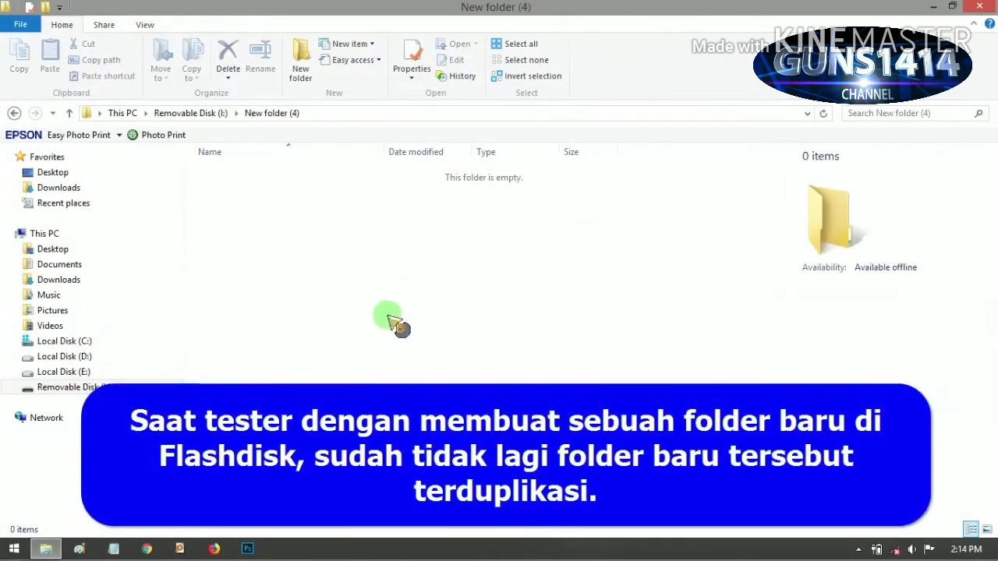
{"action": "left_click", "coordinate": [14, 113]}
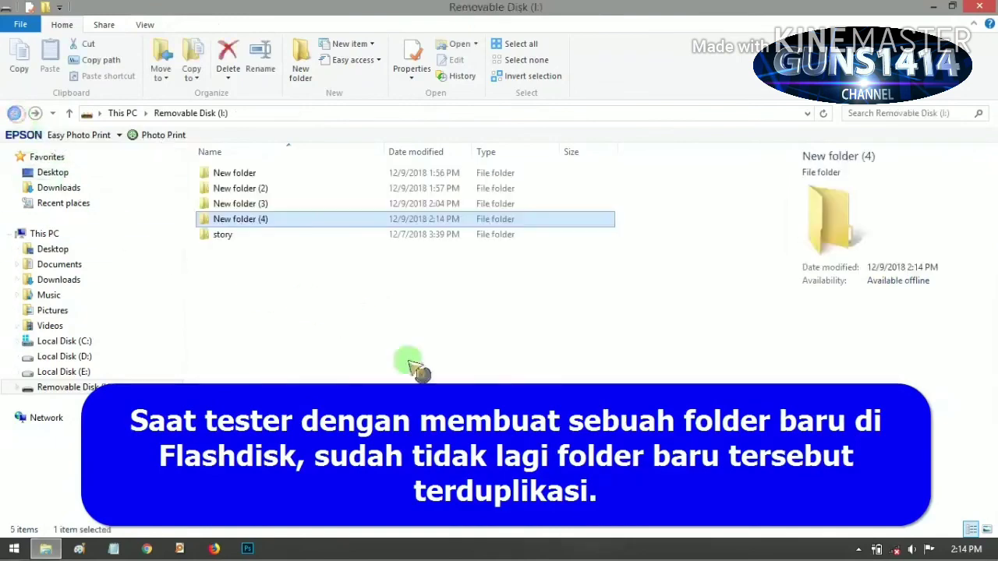